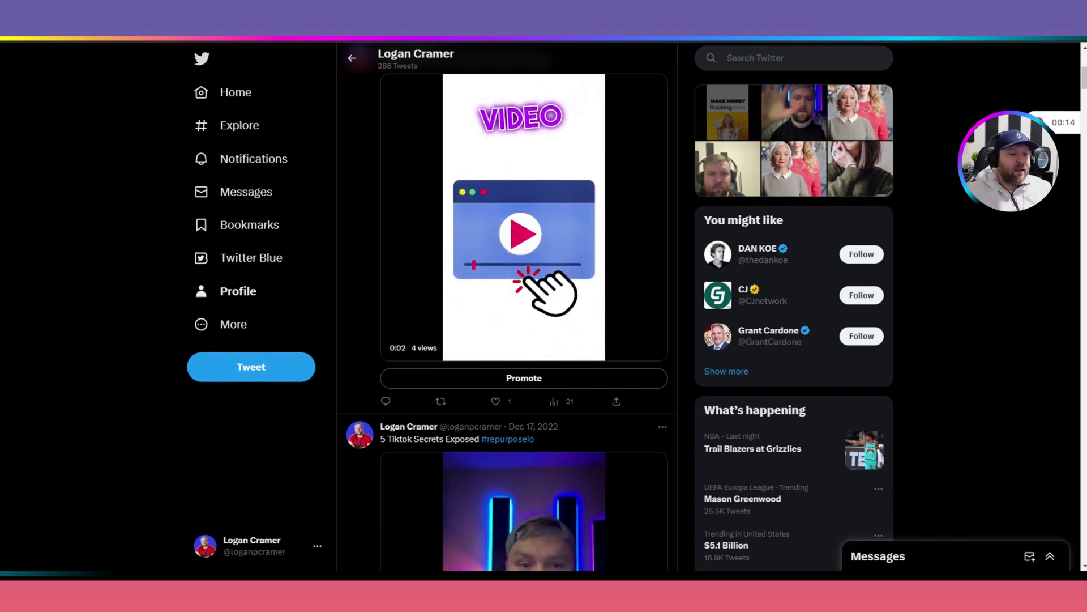
Look through the profile's feed of short-form video tweets, including the older posts from September 2022.
scroll(514, 191, "up", 5)
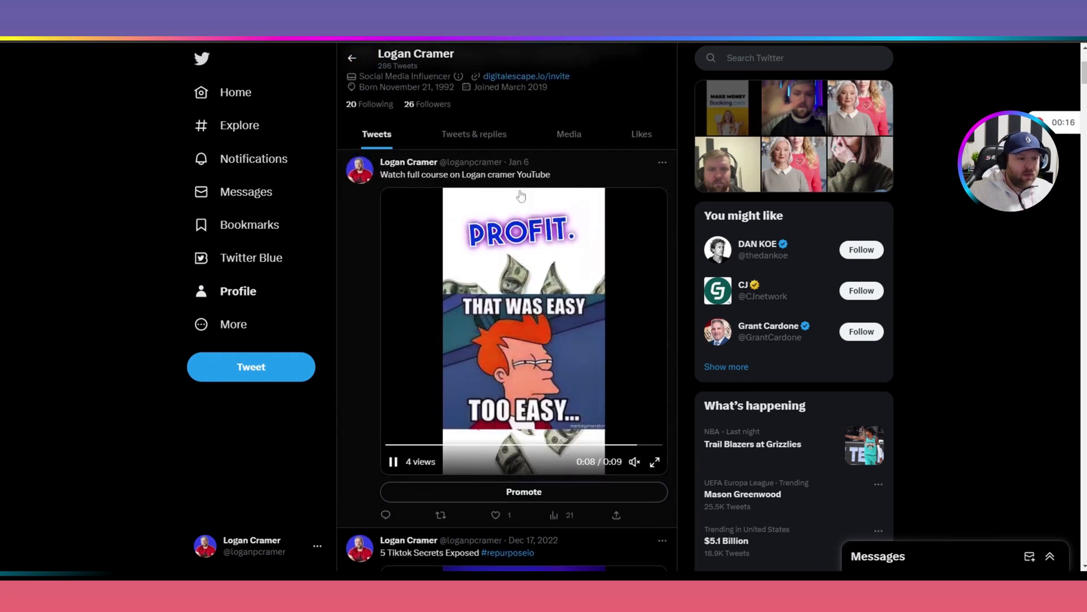
scroll(517, 204, "down", 2)
scroll(521, 193, "down", 3)
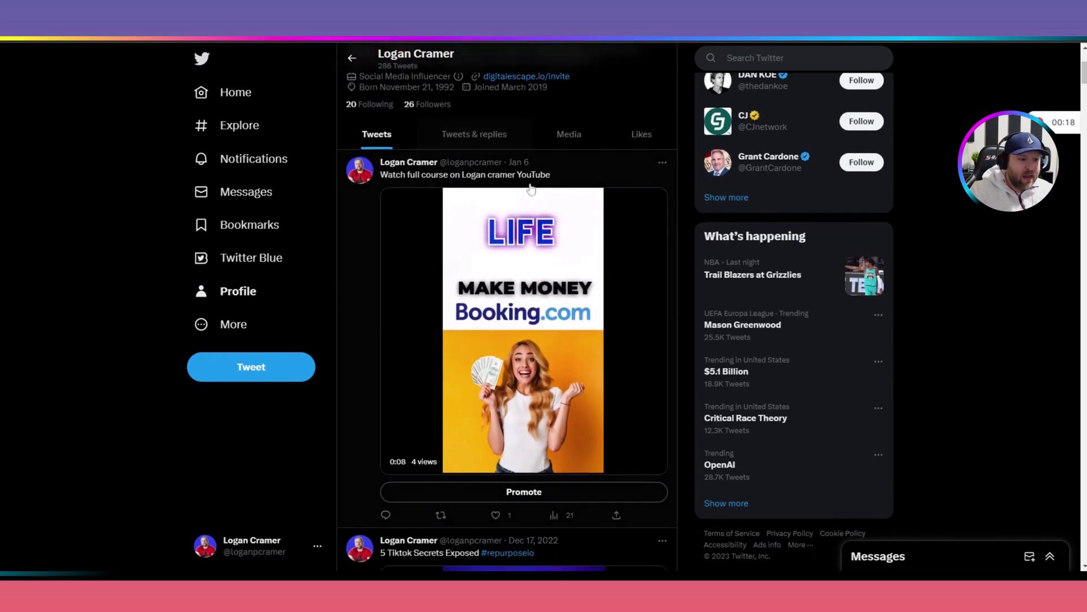
scroll(527, 189, "down", 7)
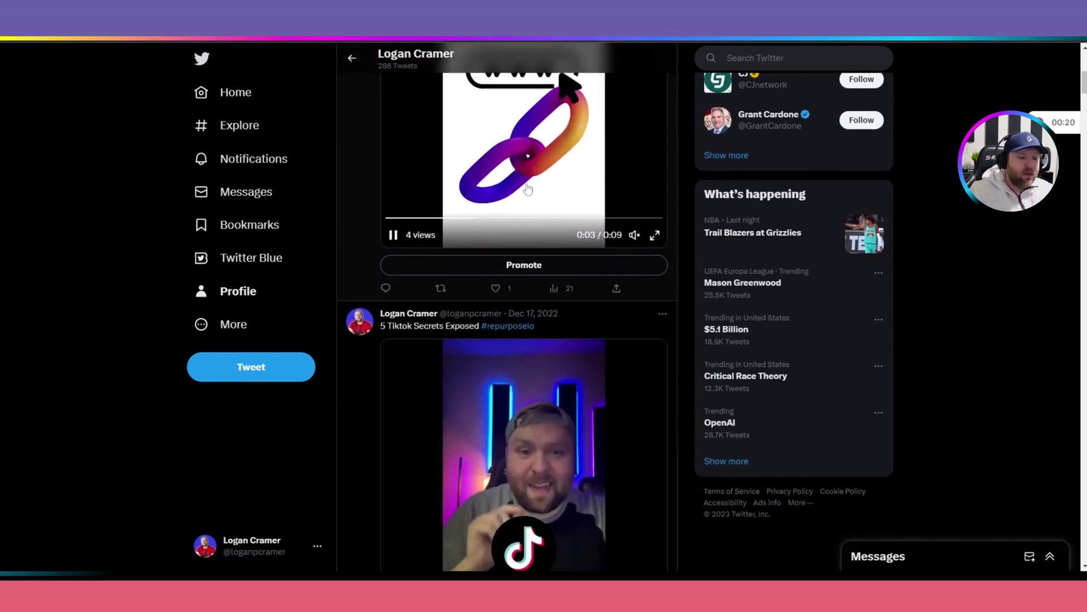
scroll(527, 188, "down", 4)
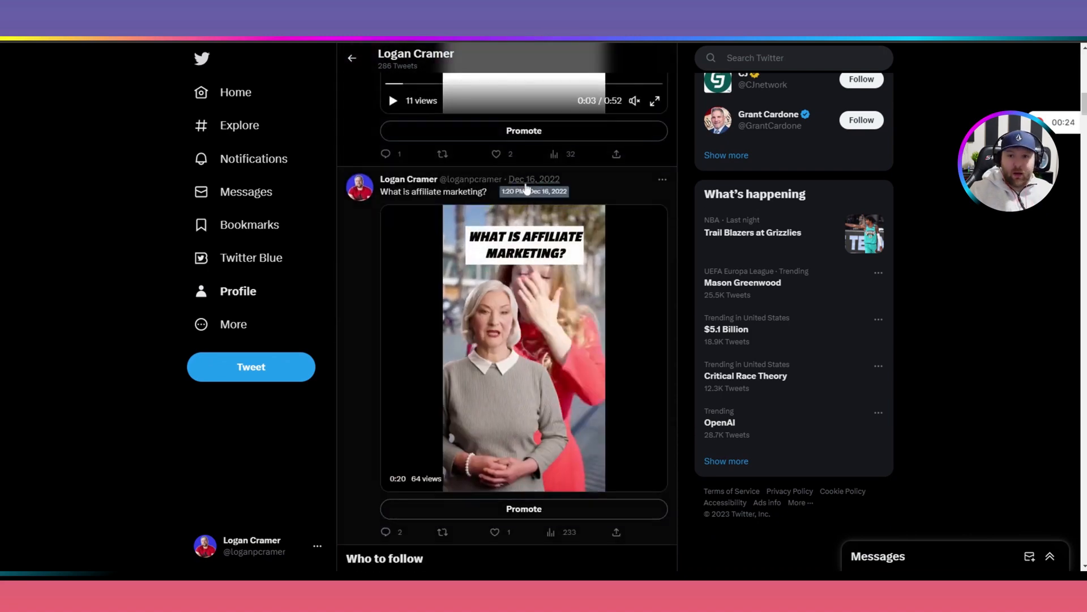
scroll(504, 181, "down", 1)
scroll(504, 181, "down", 10)
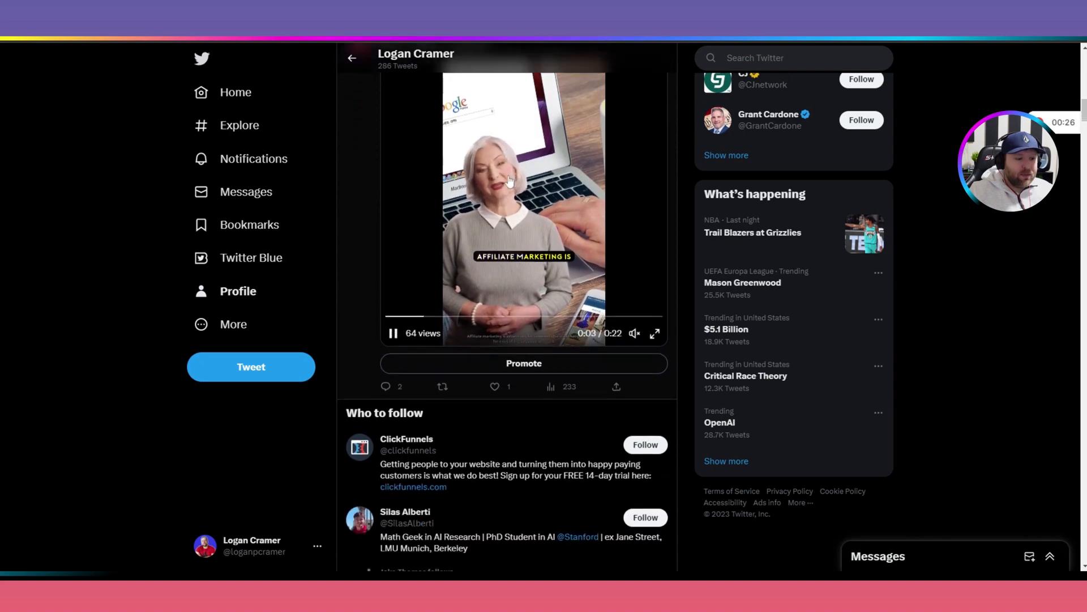
scroll(517, 177, "down", 13)
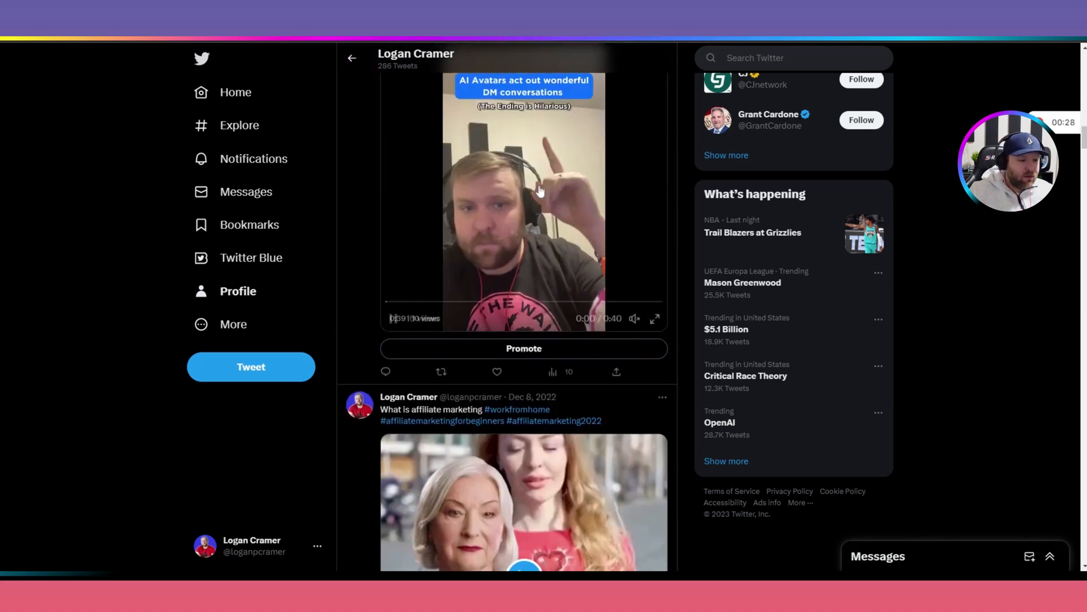
scroll(543, 200, "down", 11)
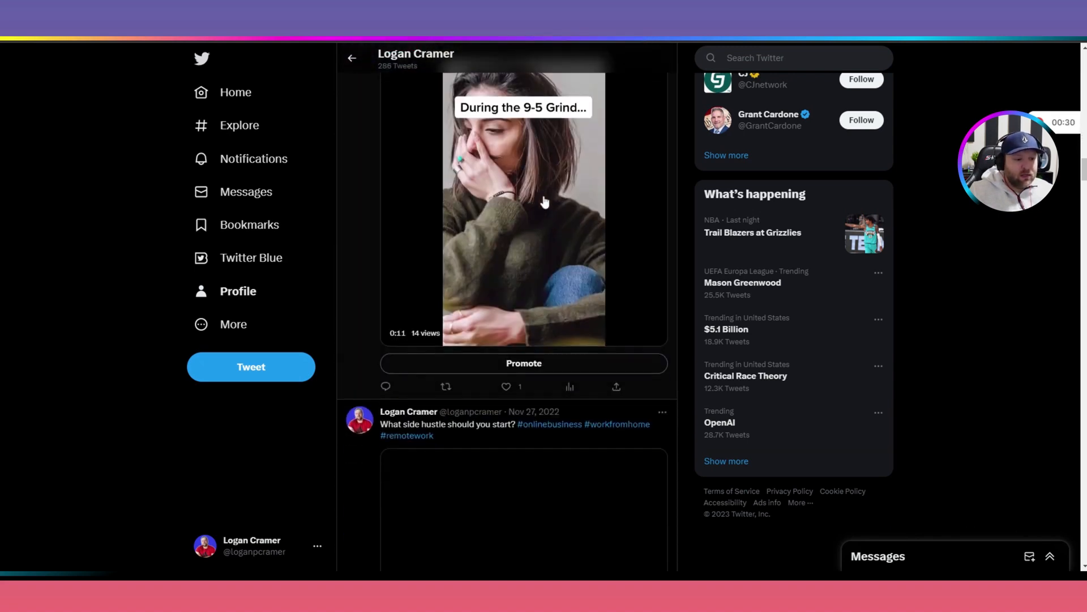
scroll(543, 203, "down", 12)
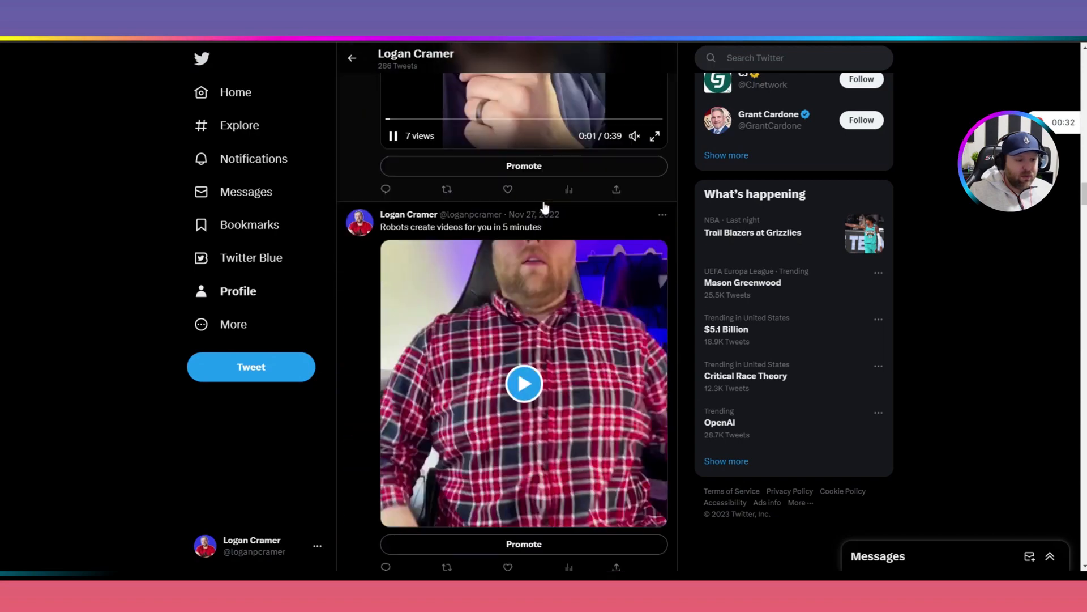
scroll(545, 212, "down", 12)
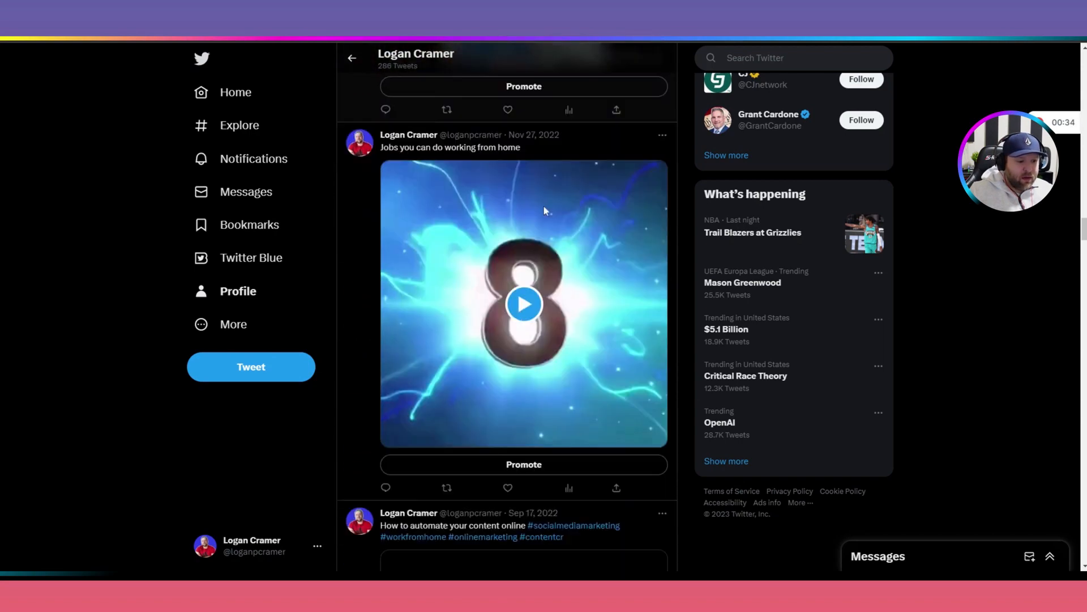
scroll(585, 271, "down", 14)
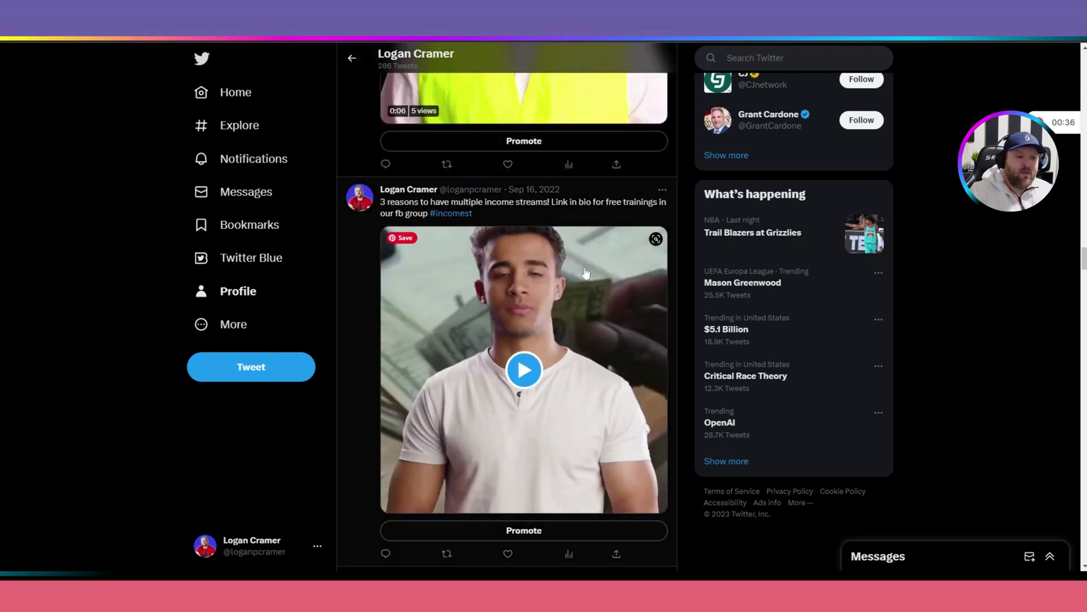
scroll(586, 273, "down", 12)
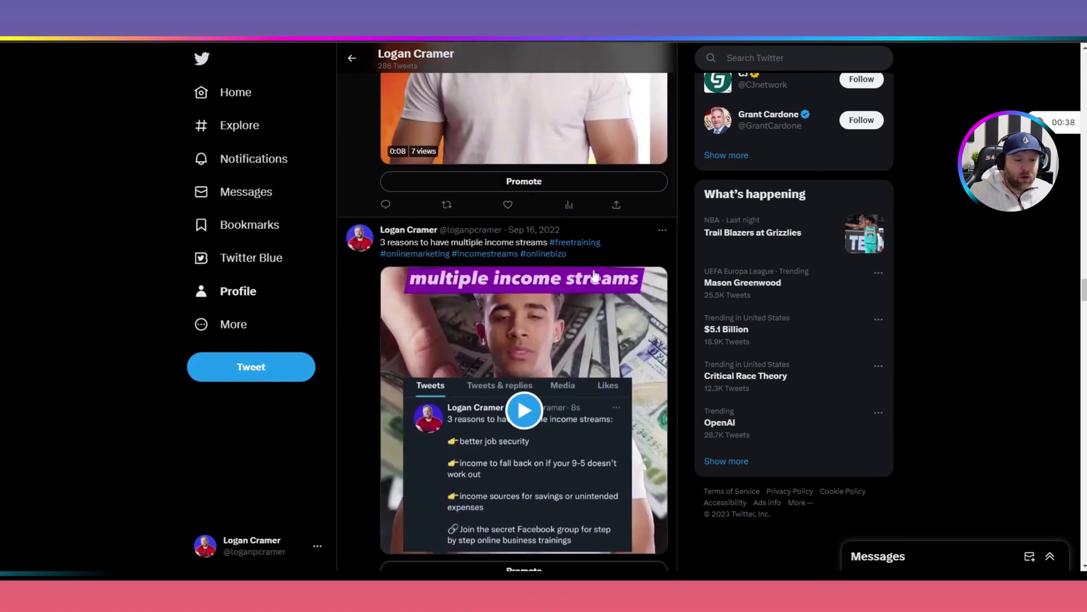
scroll(663, 309, "down", 11)
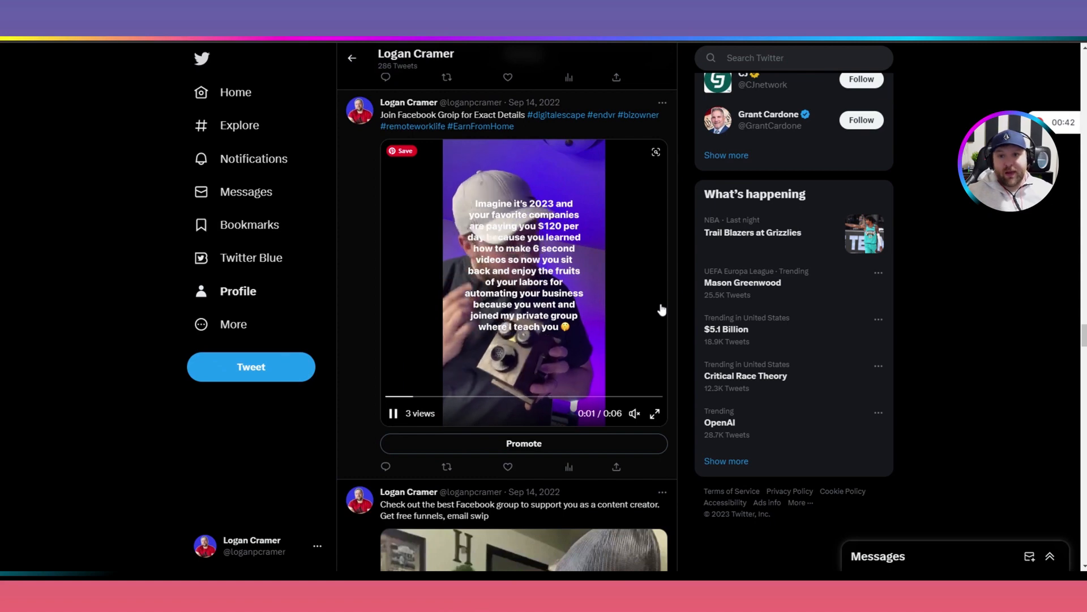
scroll(660, 309, "down", 4)
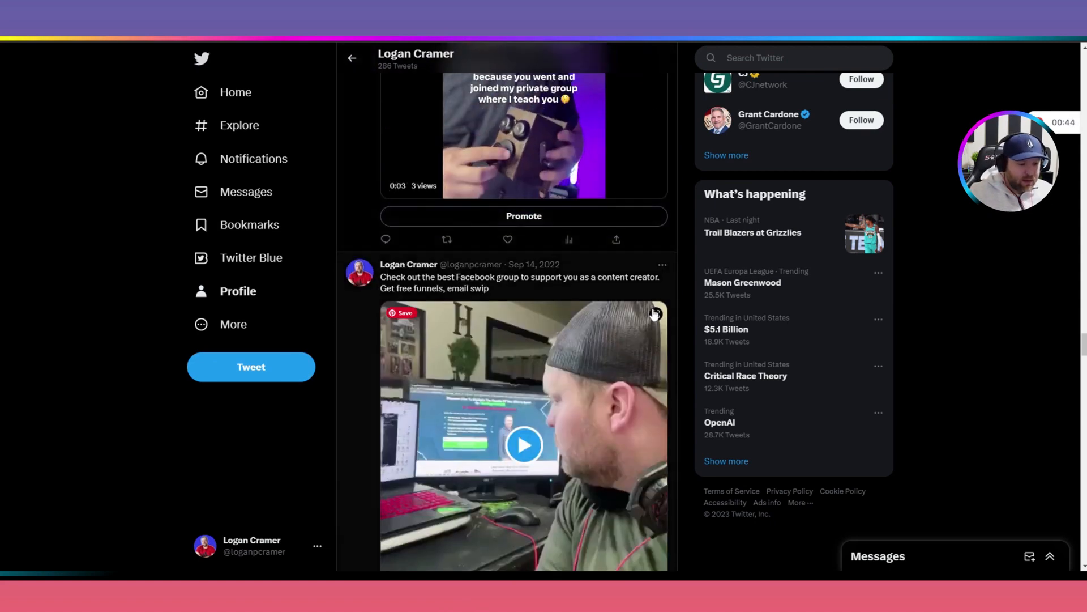
scroll(656, 312, "down", 15)
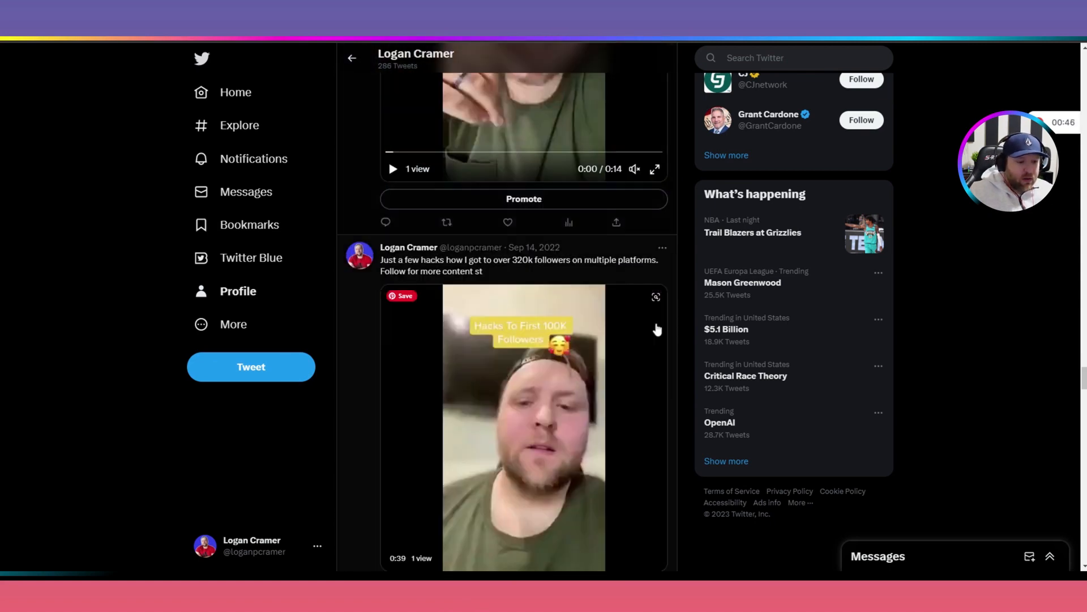
scroll(657, 320, "down", 10)
scroll(674, 326, "up", 7)
scroll(677, 317, "up", 20)
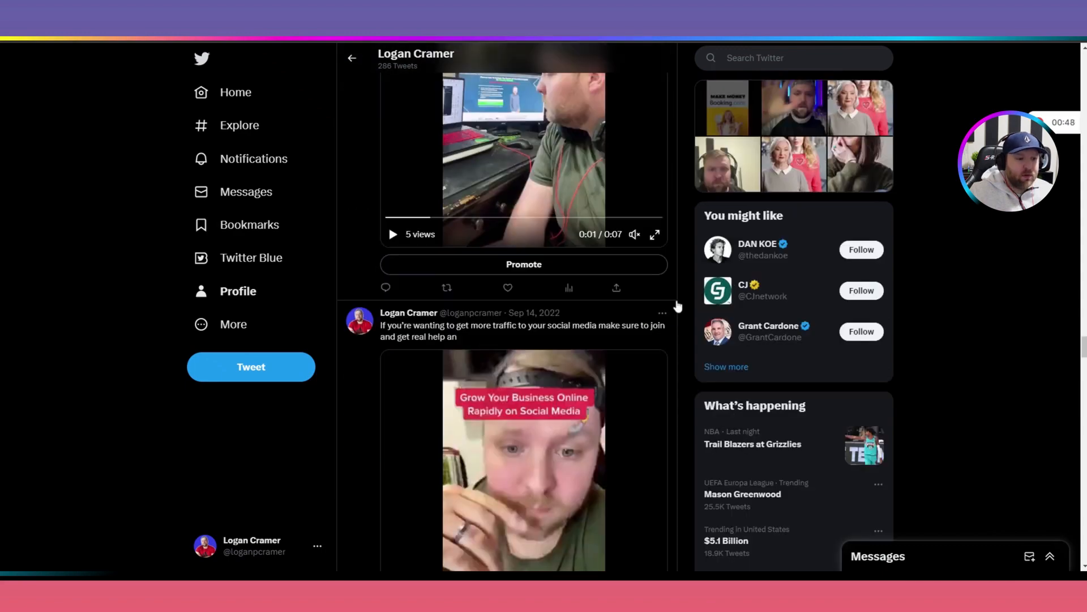
scroll(655, 303, "up", 5)
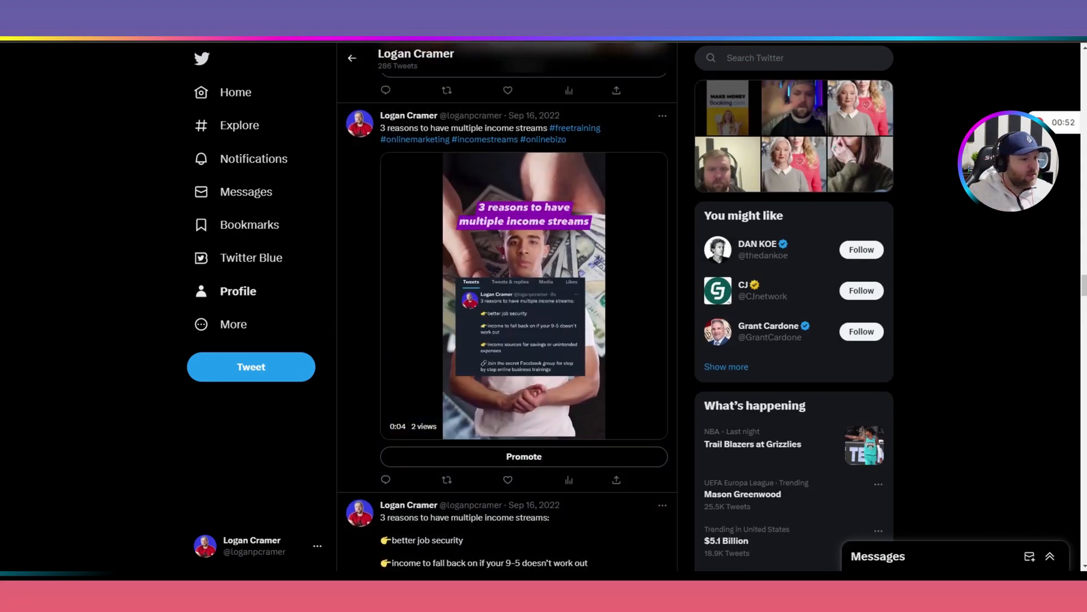
Switch to Repurpose.io, review the list of connected accounts and return to the workflows list.
left_click(294, 17)
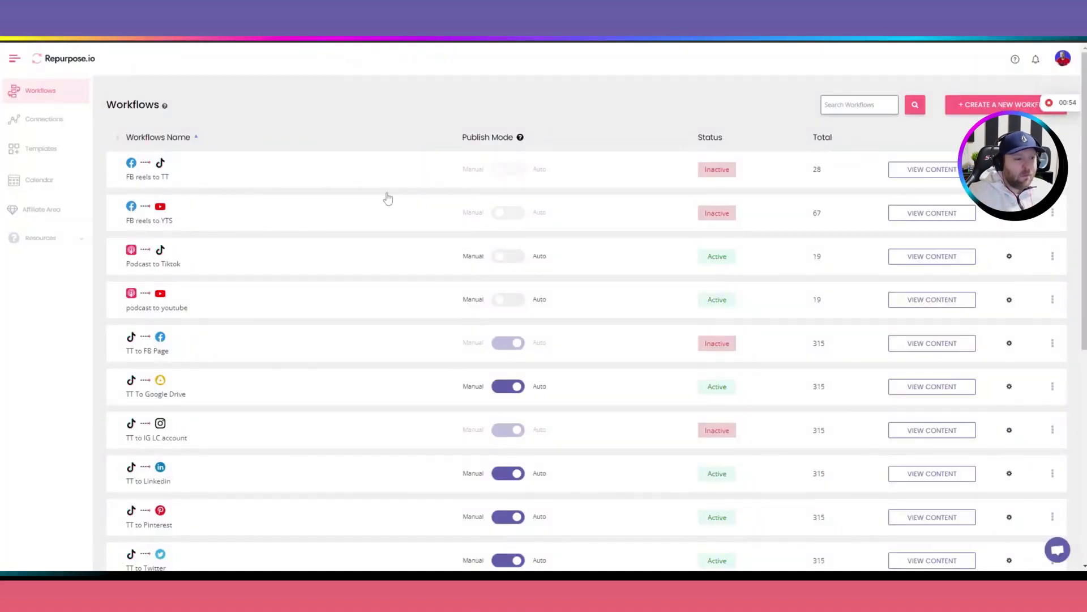
left_click(55, 121)
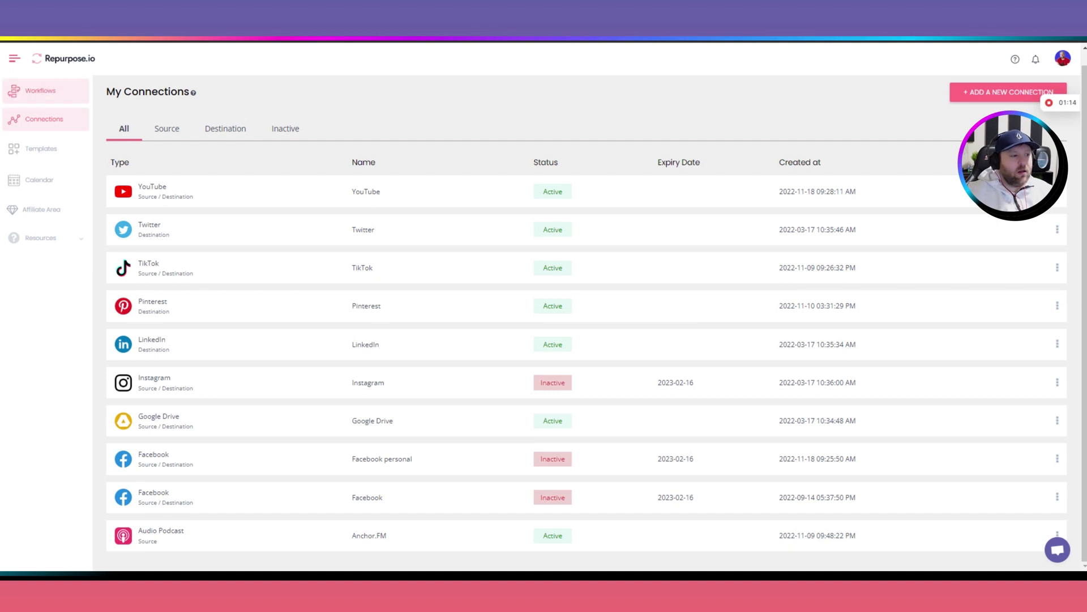
left_click(65, 100)
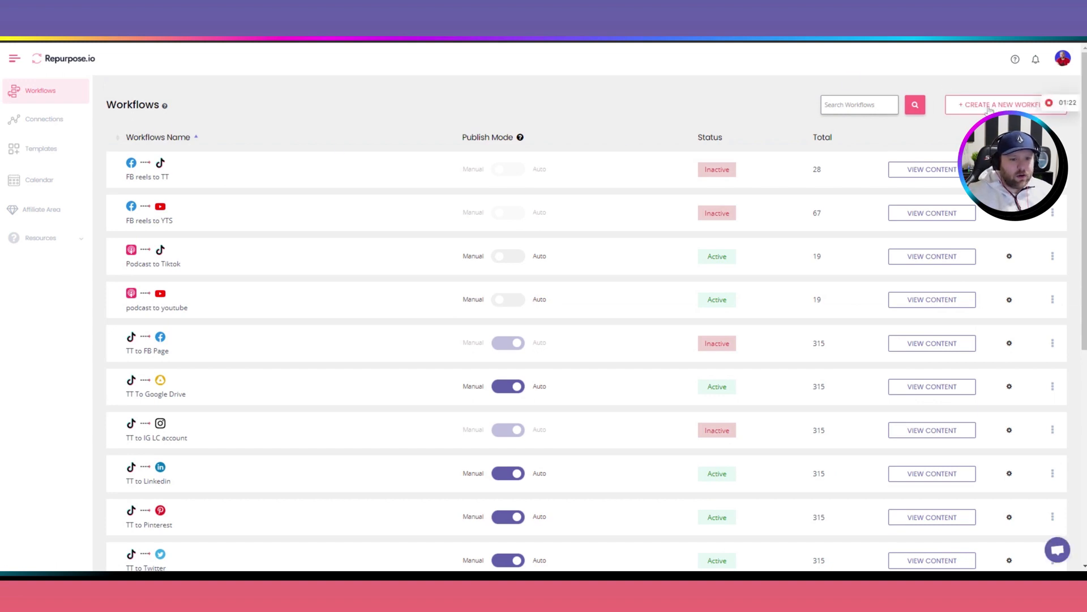
Start a new workflow named "Tiktok to Twitter" with TikTok as both source type and source connection.
left_click(989, 106)
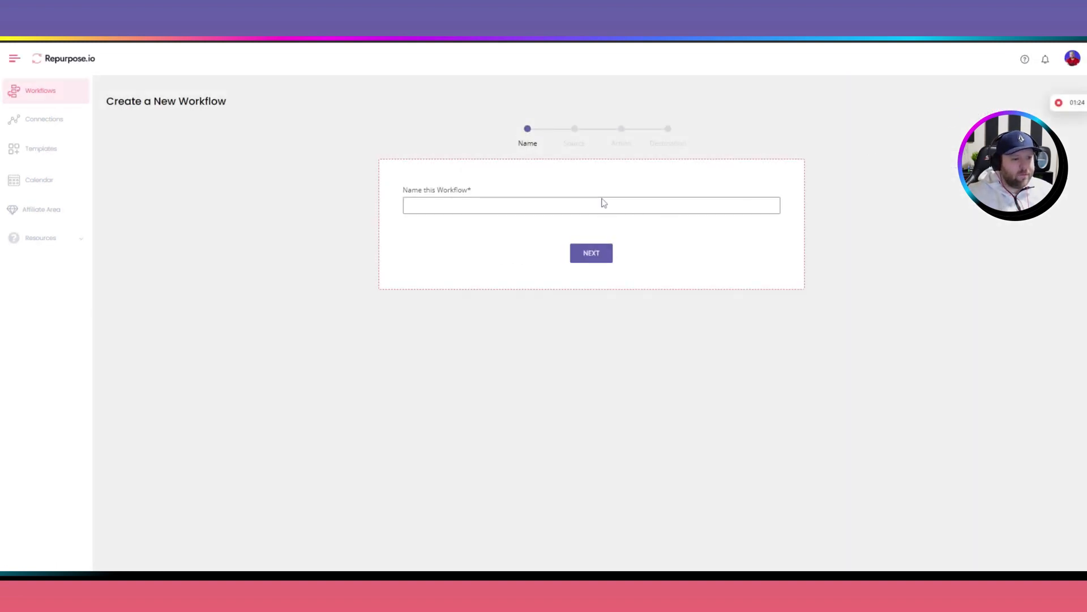
type("Tik")
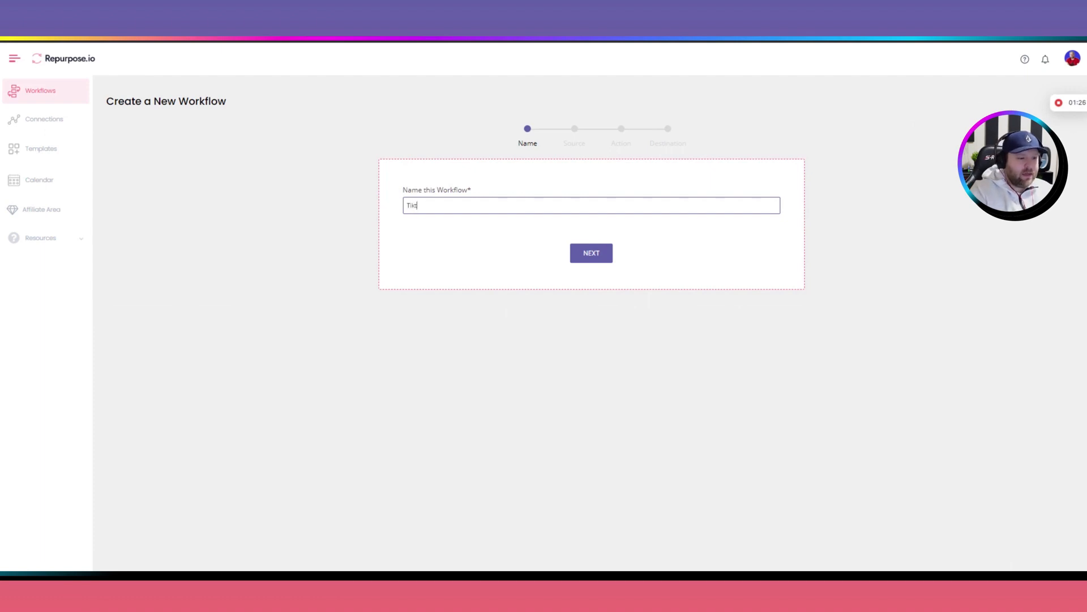
type("tok to Twitter")
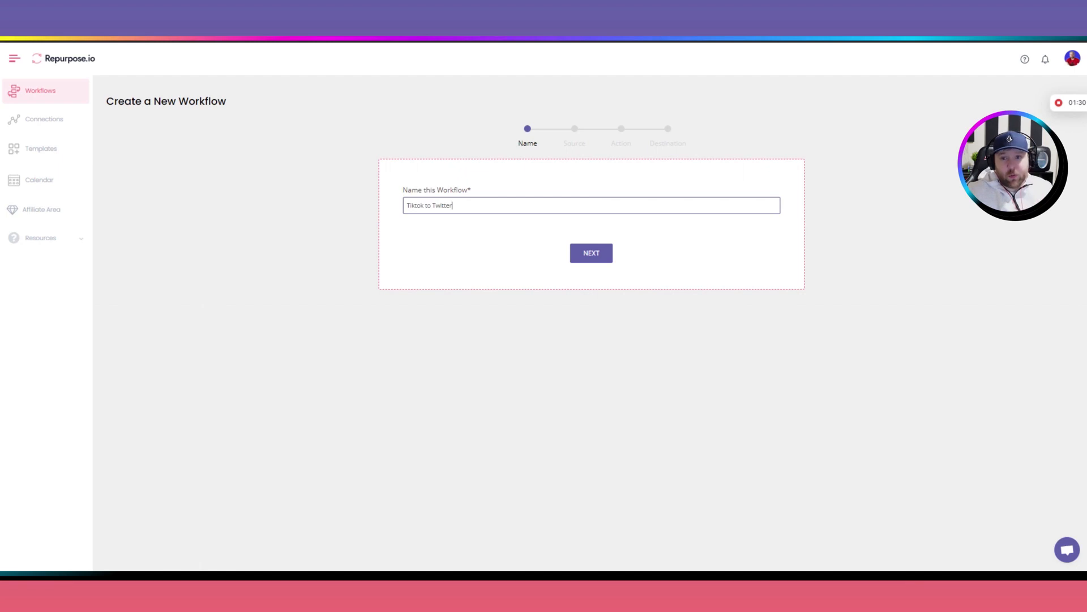
left_click(591, 254)
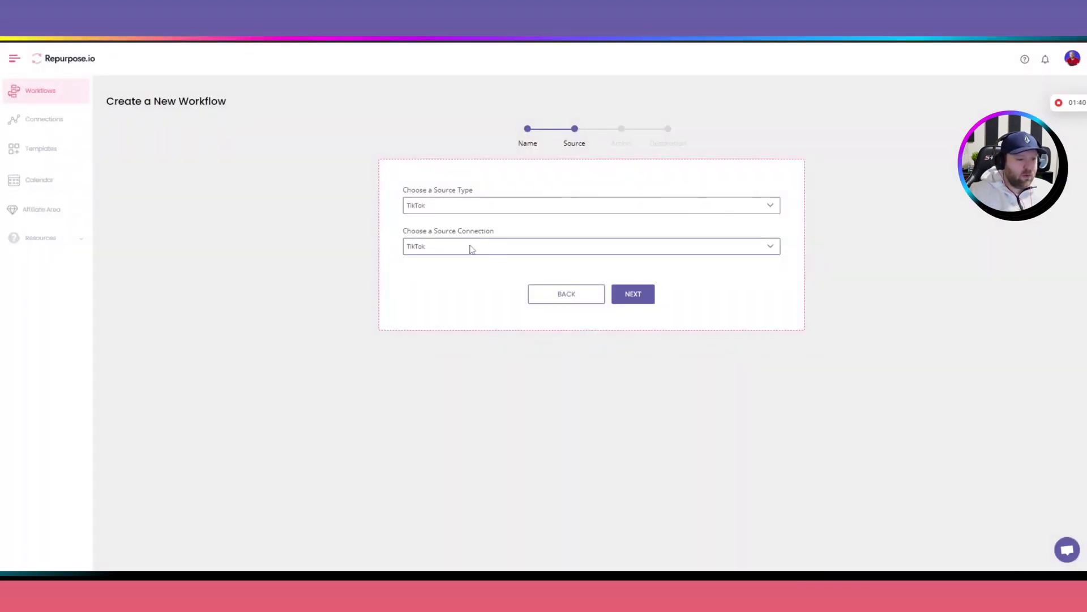
Set the new workflow's action to Upload Video with Full Video and choose Twitter as the destination connection.
left_click(645, 298)
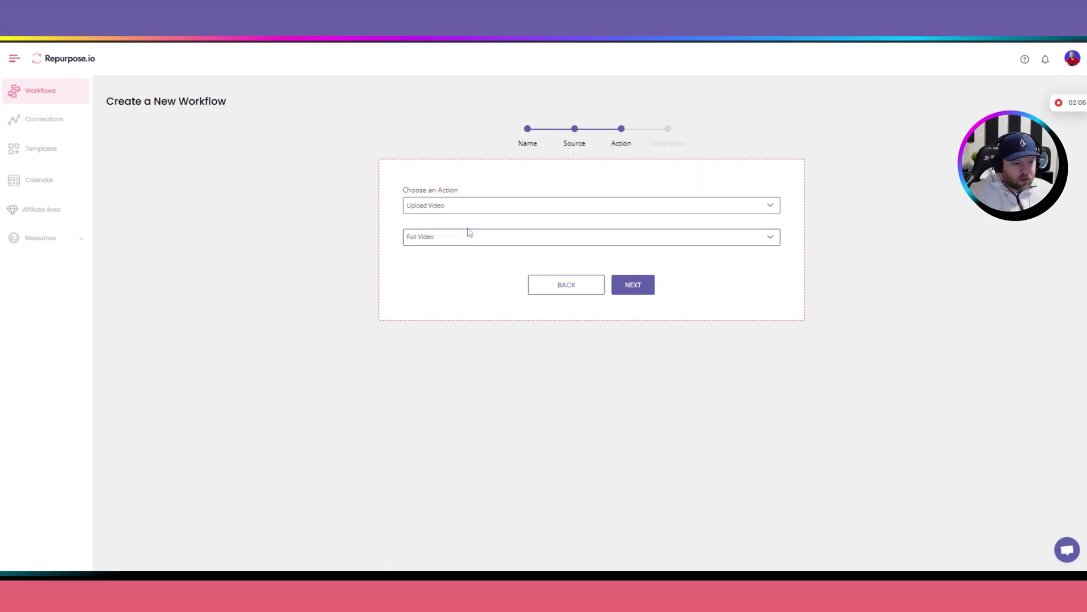
left_click(640, 287)
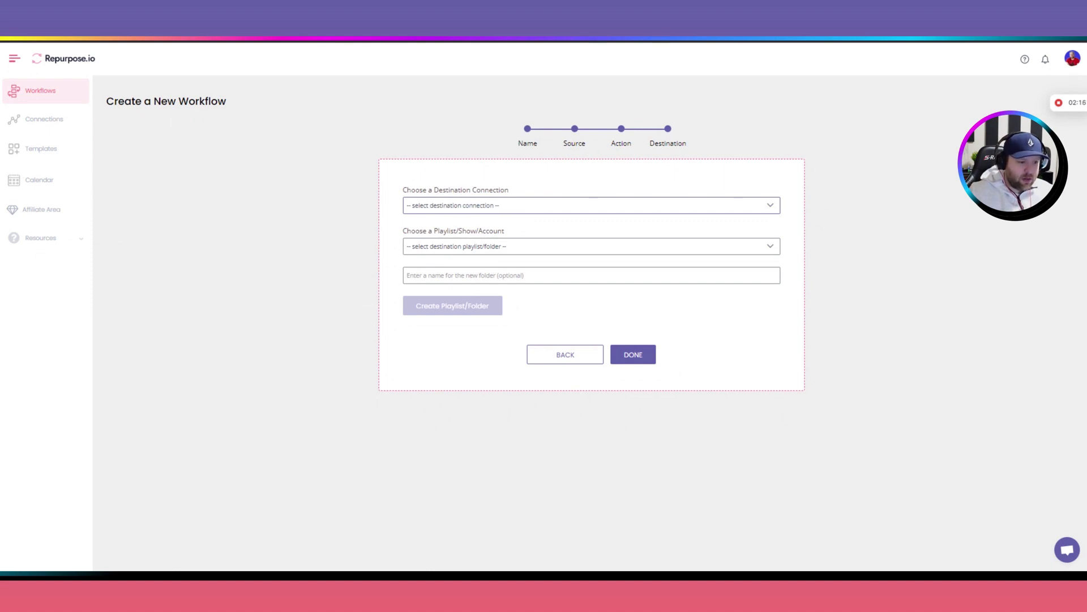
left_click(568, 230)
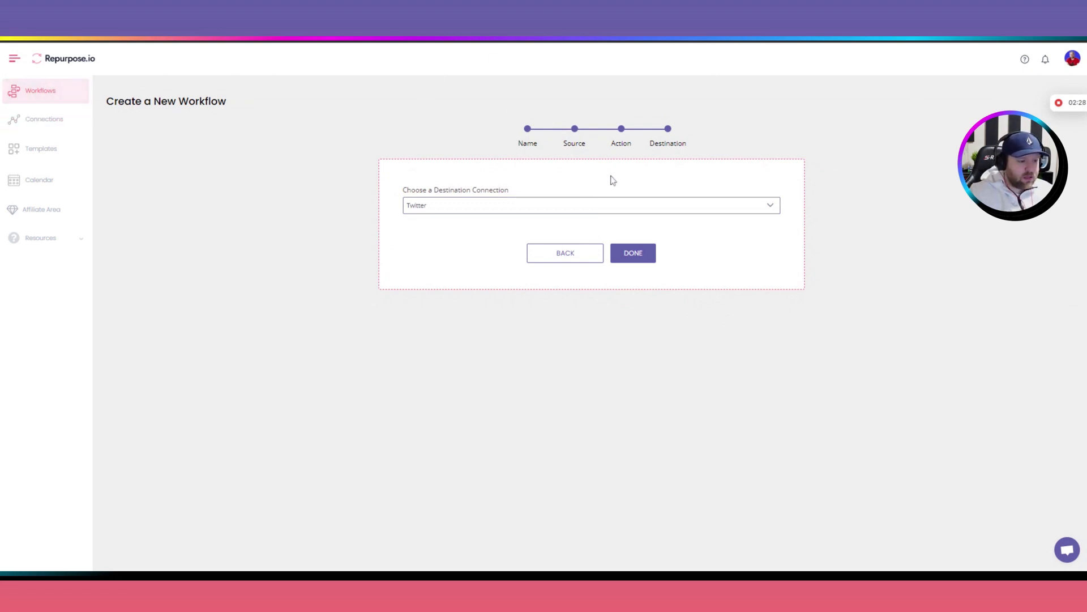
Open the content of the existing TT to Twitter workflow and examine its published and unpublished videos.
scroll(480, 203, "down", 3)
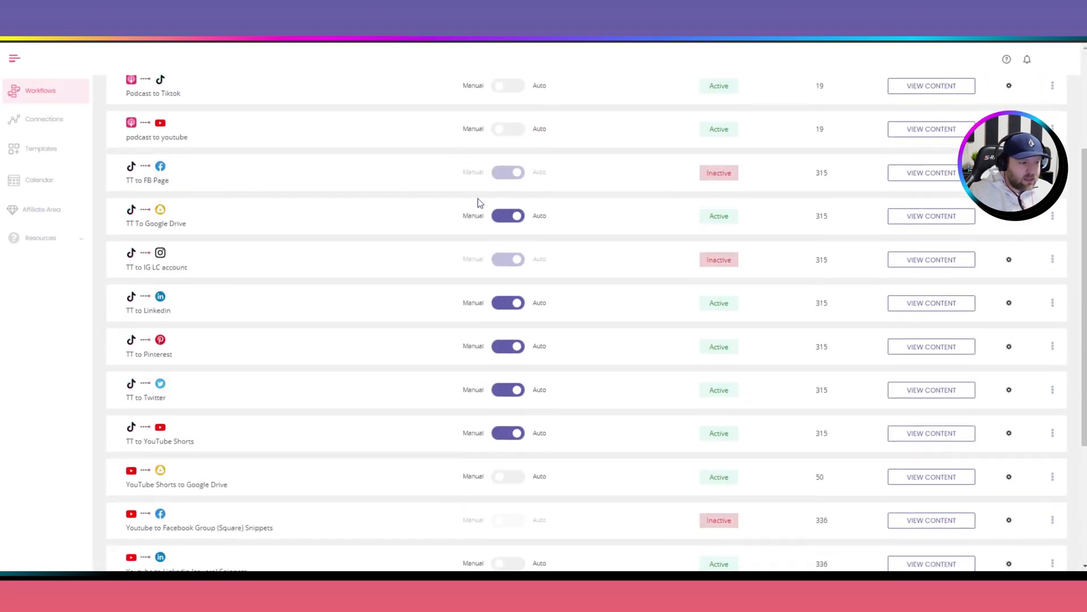
left_click(950, 396)
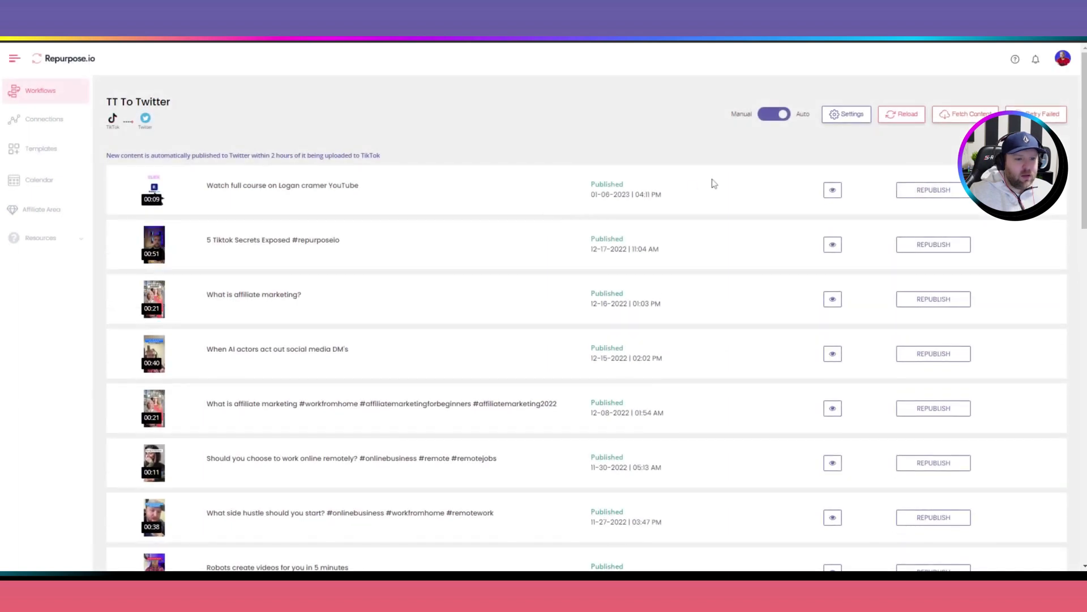
scroll(679, 205, "down", 5)
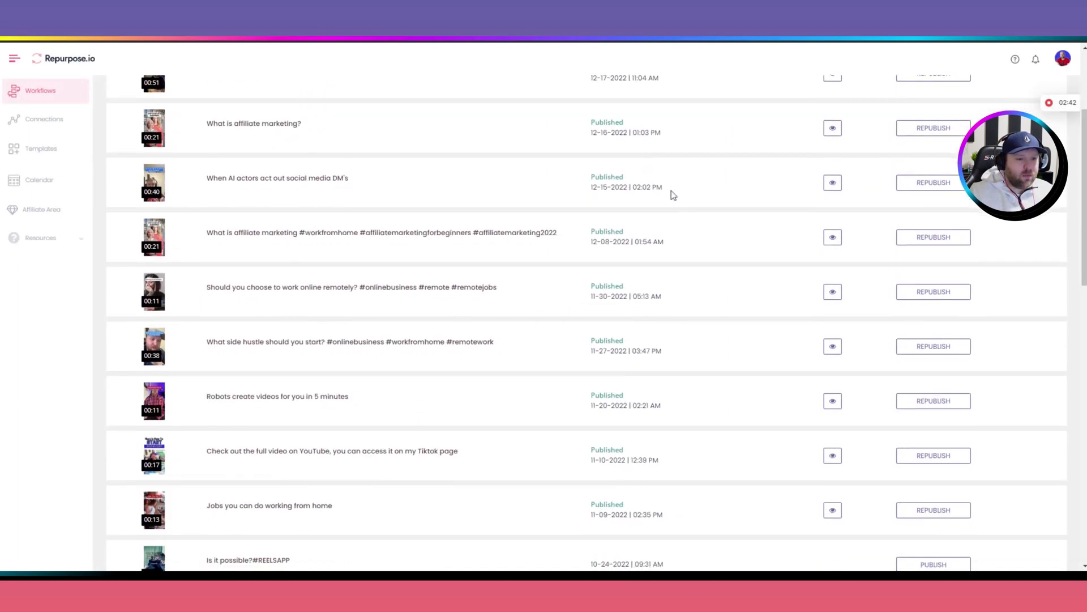
scroll(765, 178, "down", 6)
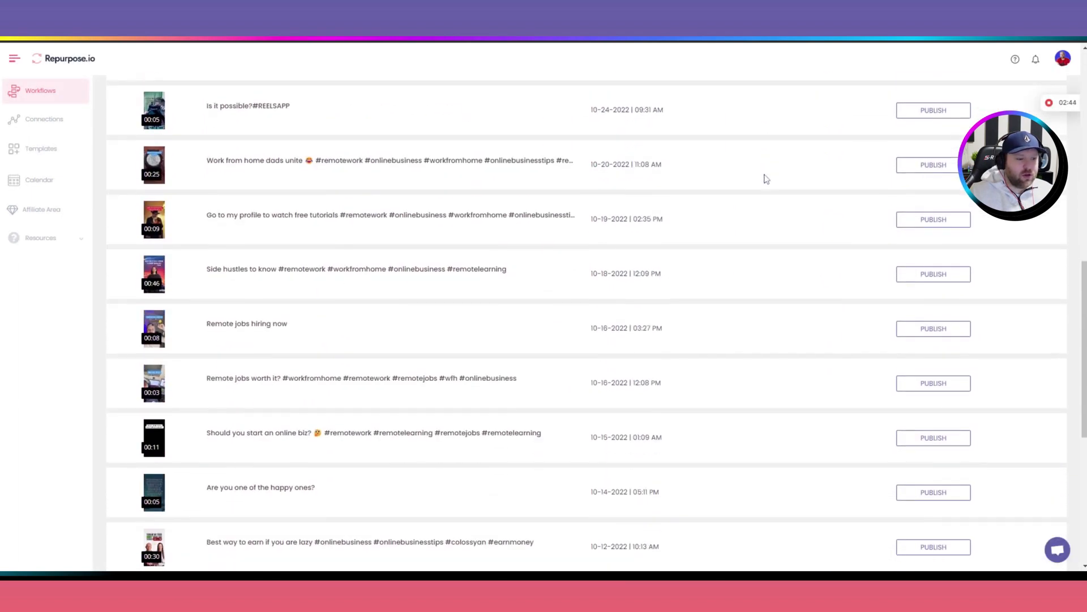
scroll(766, 178, "down", 3)
scroll(766, 179, "up", 10)
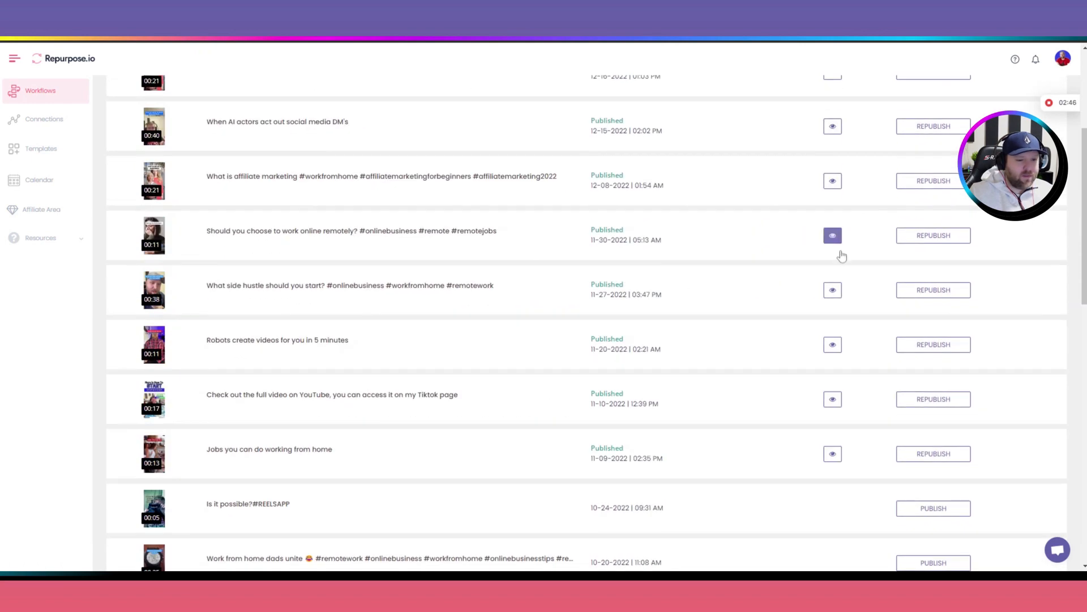
scroll(809, 283, "up", 5)
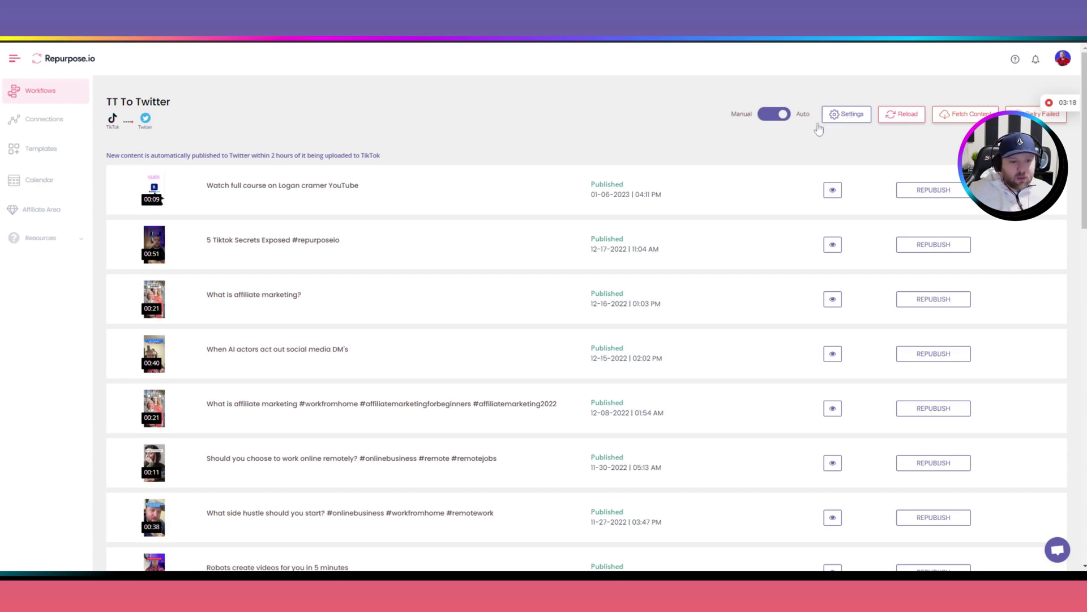
Open the TT To Twitter workflow's settings and examine the video style, subtitles, intro and outro, auto-publish date, hashtag and trimming options.
left_click(836, 115)
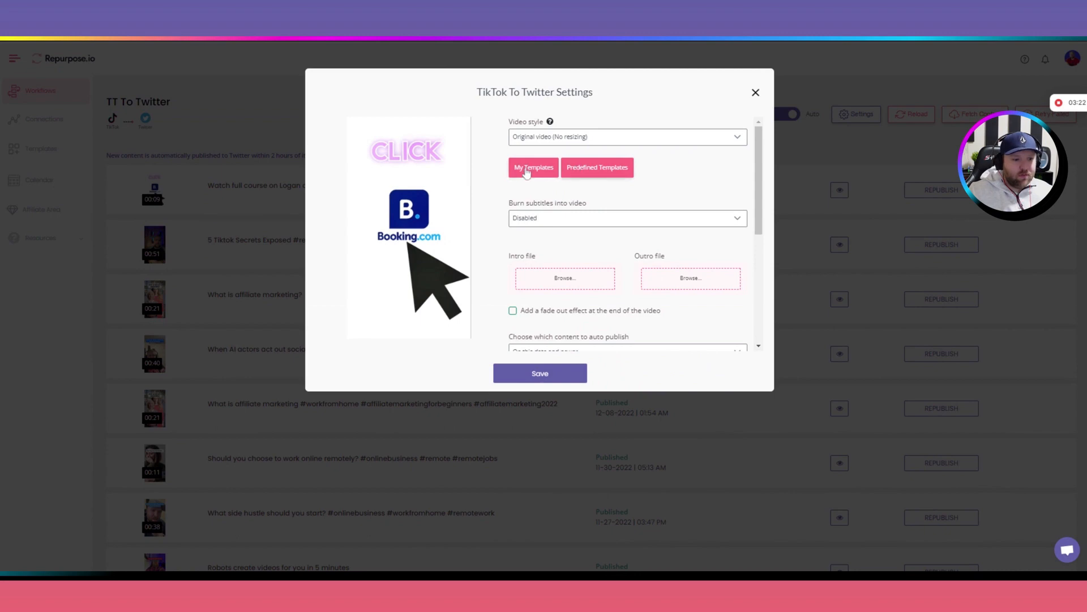
scroll(631, 173, "down", 1)
scroll(612, 193, "up", 1)
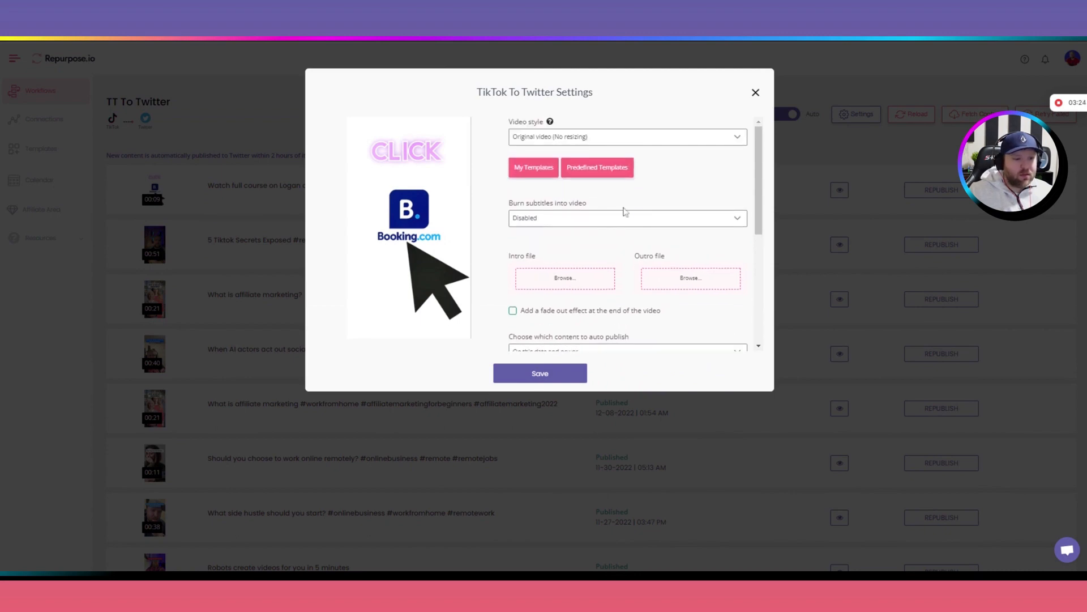
scroll(638, 211, "down", 2)
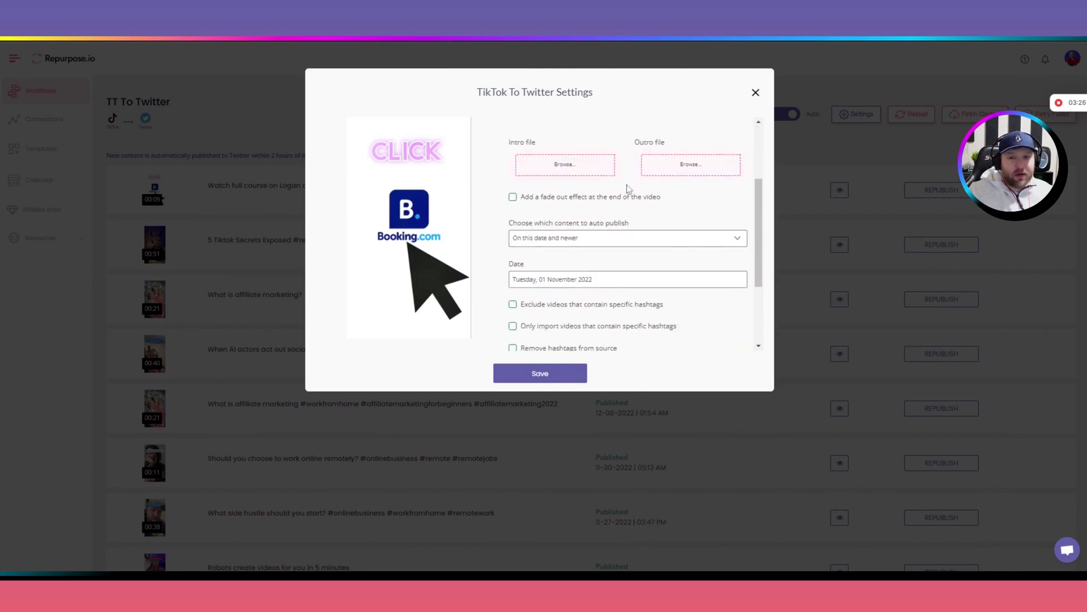
scroll(626, 189, "down", 2)
scroll(624, 188, "up", 1)
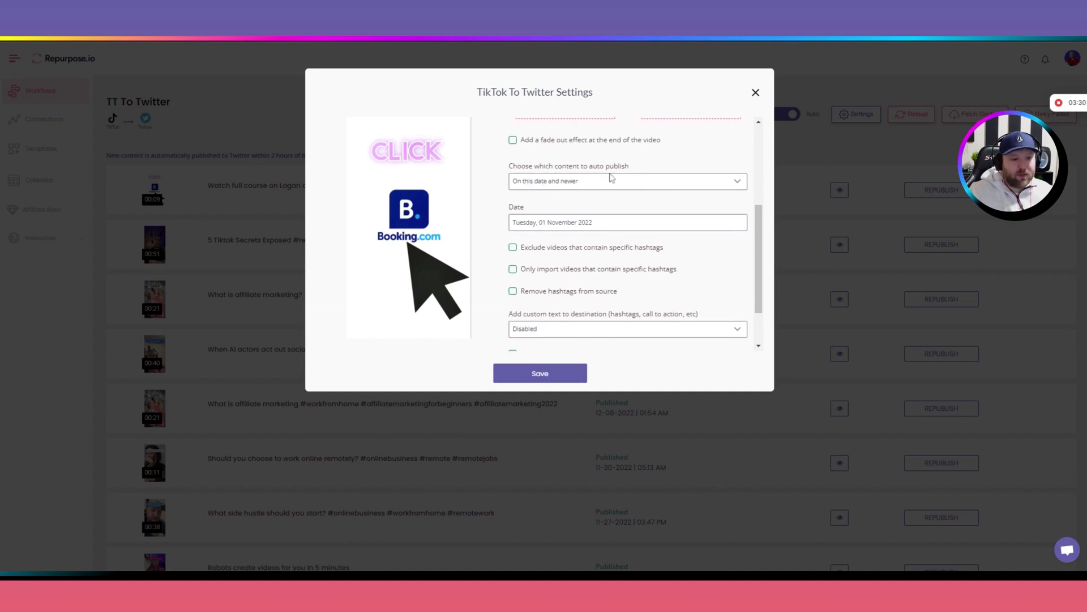
scroll(602, 184, "down", 1)
scroll(556, 155, "up", 1)
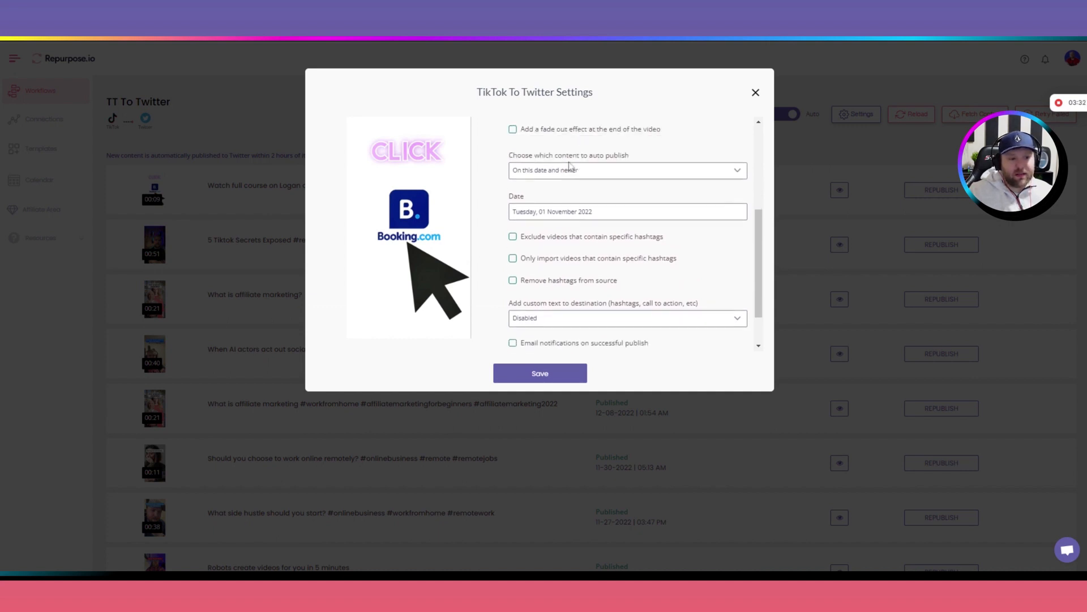
scroll(570, 170, "down", 1)
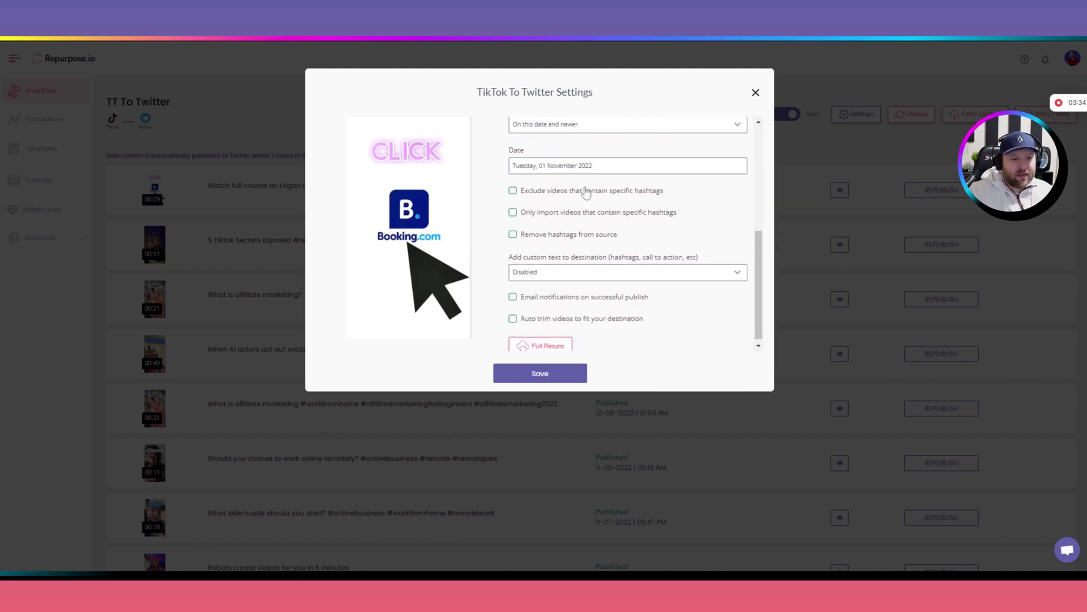
scroll(590, 192, "down", 1)
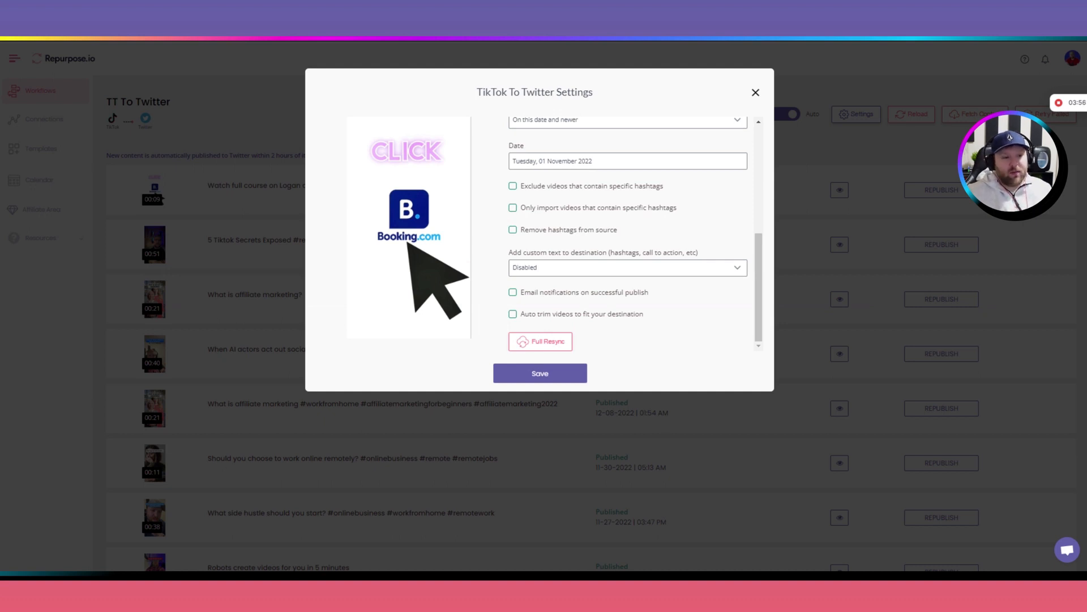
Try the option to only import videos that contain specific hashtags, disable it again and close the workflow settings without saving.
left_click(512, 208)
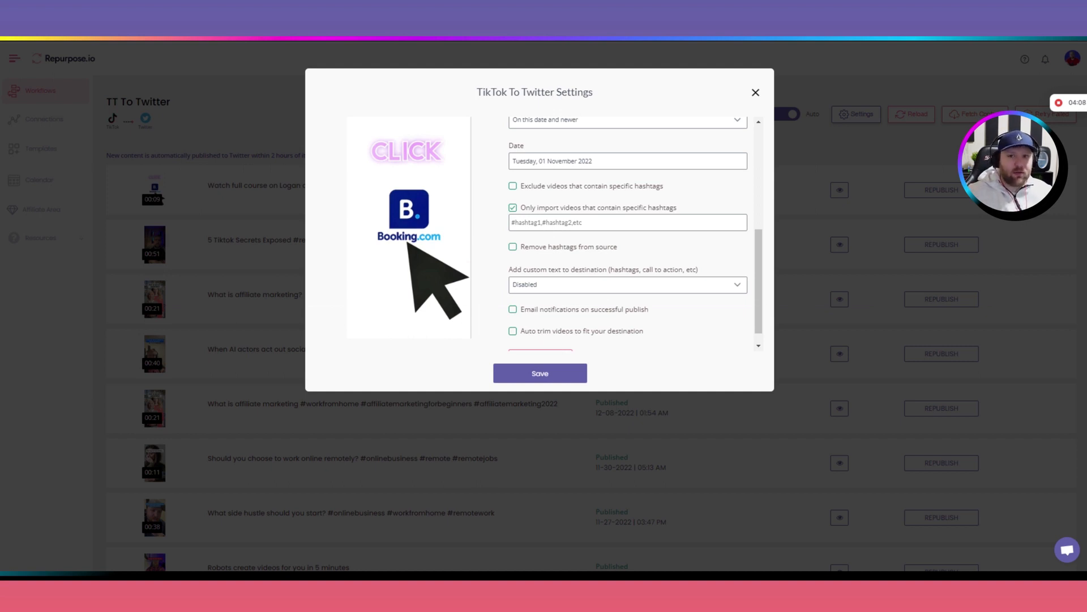
left_click(513, 208)
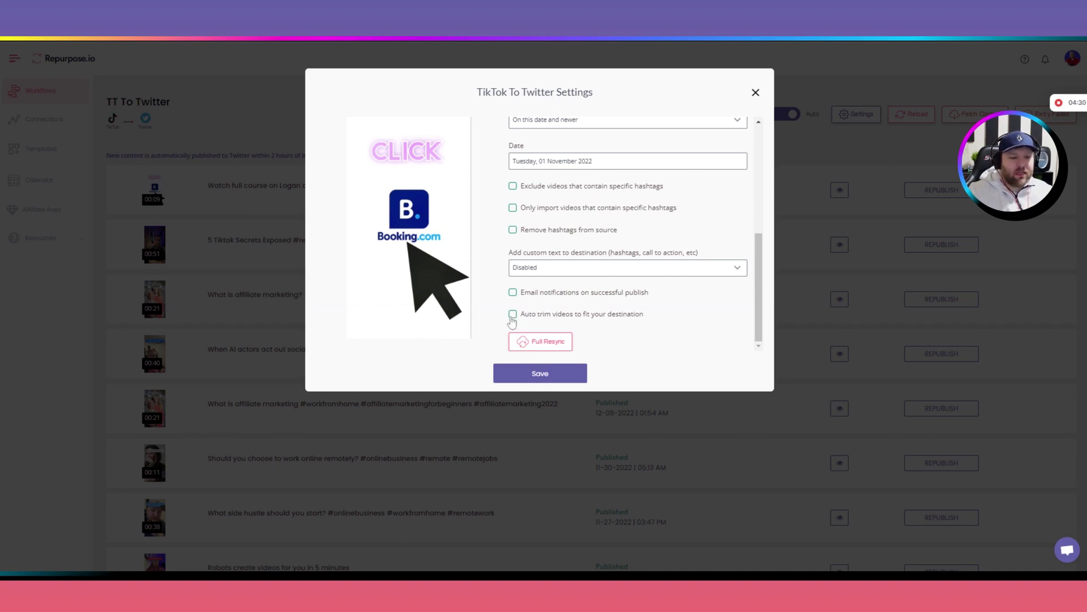
left_click(755, 96)
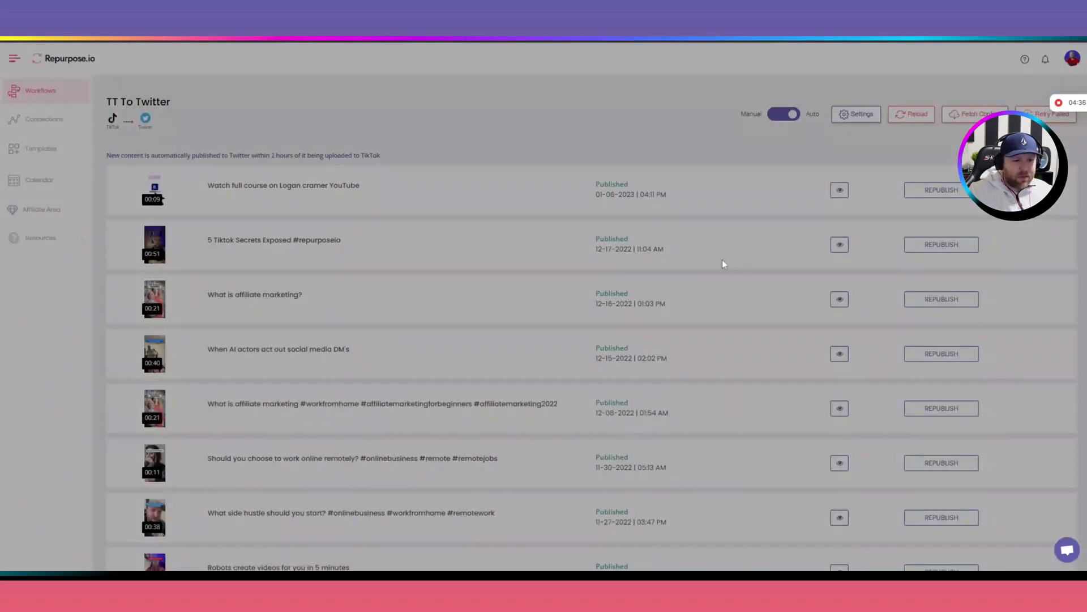
scroll(722, 294, "down", 2)
scroll(723, 298, "up", 2)
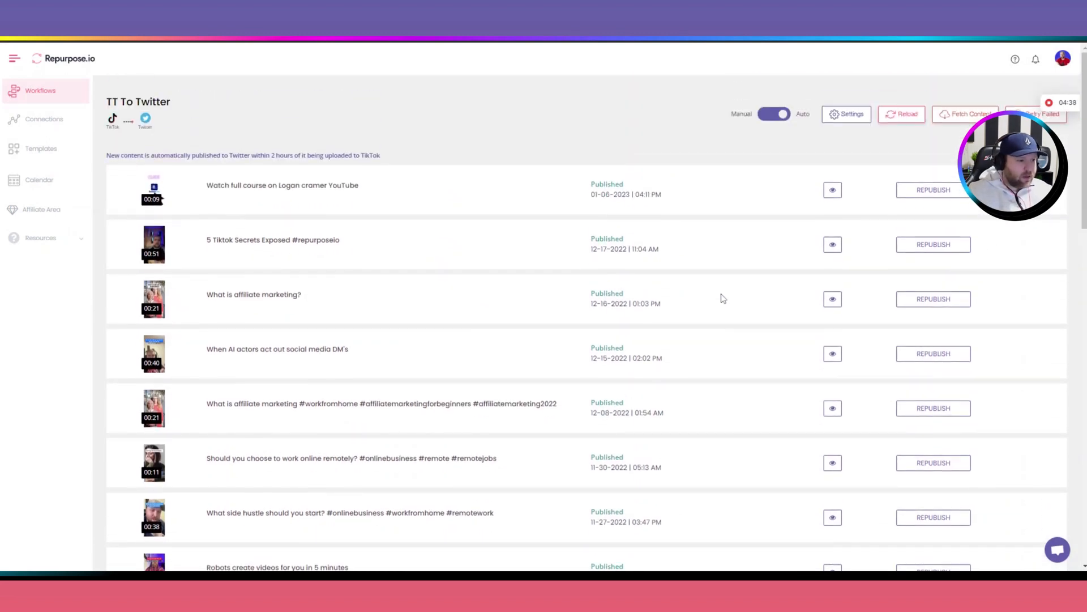